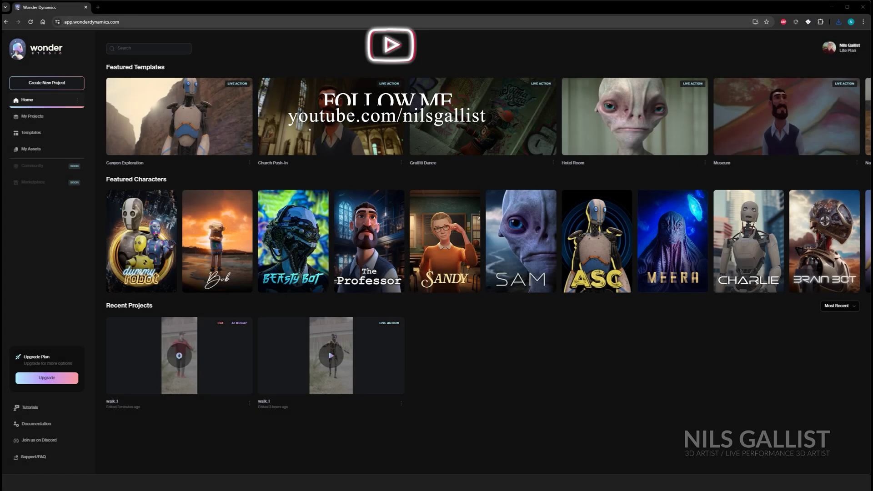
Start a new project and preview the AI Motion Capture and Live Action Easy types.
click(58, 85)
click(600, 264)
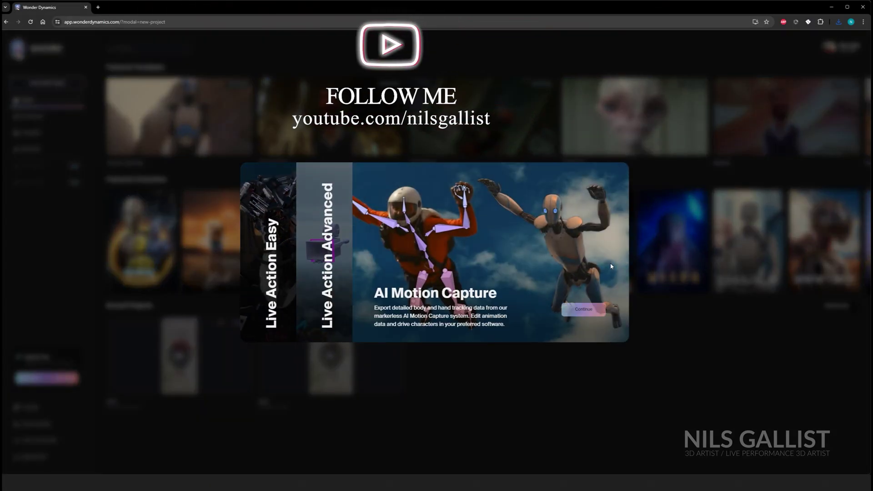
click(285, 256)
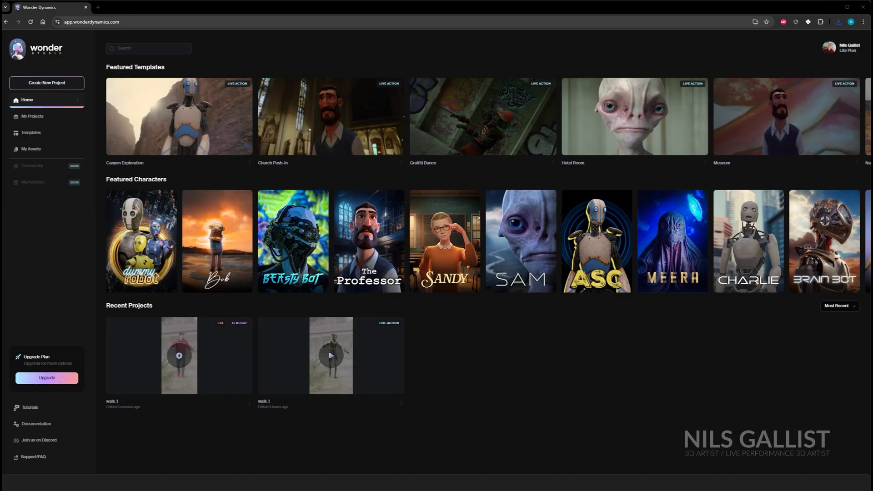
Create the new project as a Live Action Easy project.
click(58, 83)
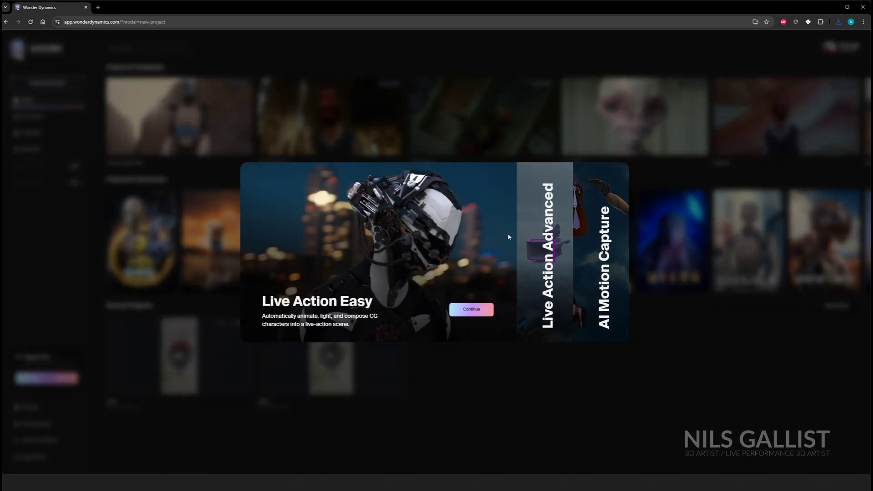
mouse_move(521, 236)
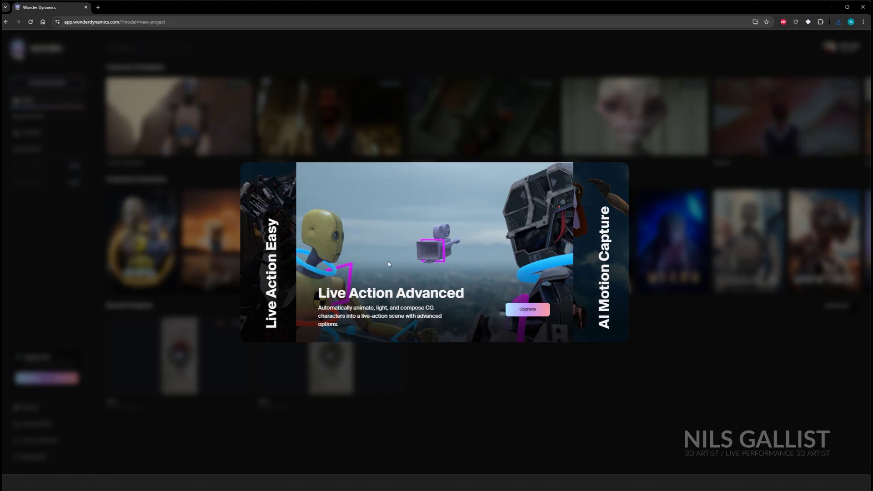
mouse_move(252, 260)
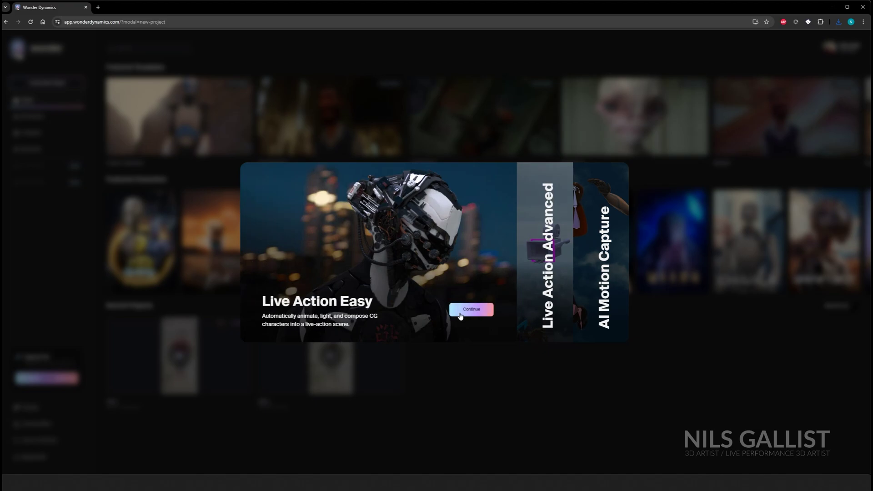
click(460, 315)
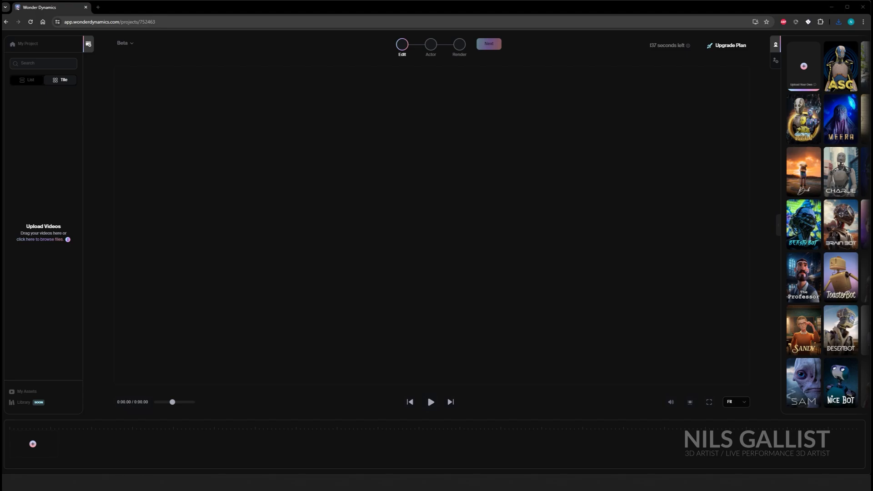
Upload the walking clip, advance to the Actor step, and scan to detect both men.
drag(385, 272, 425, 259)
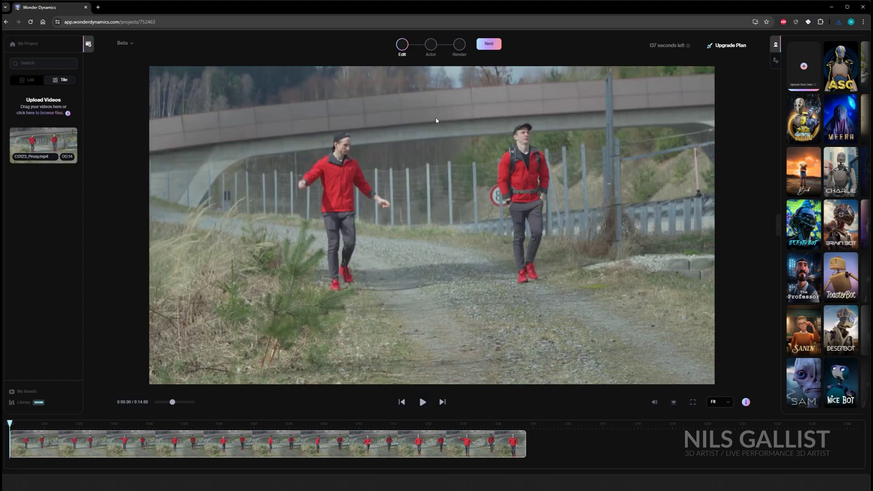
click(490, 46)
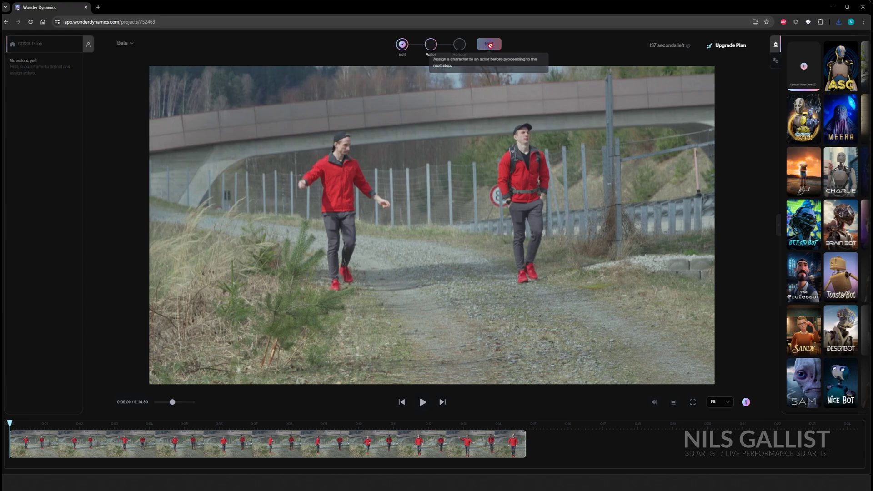
click(707, 369)
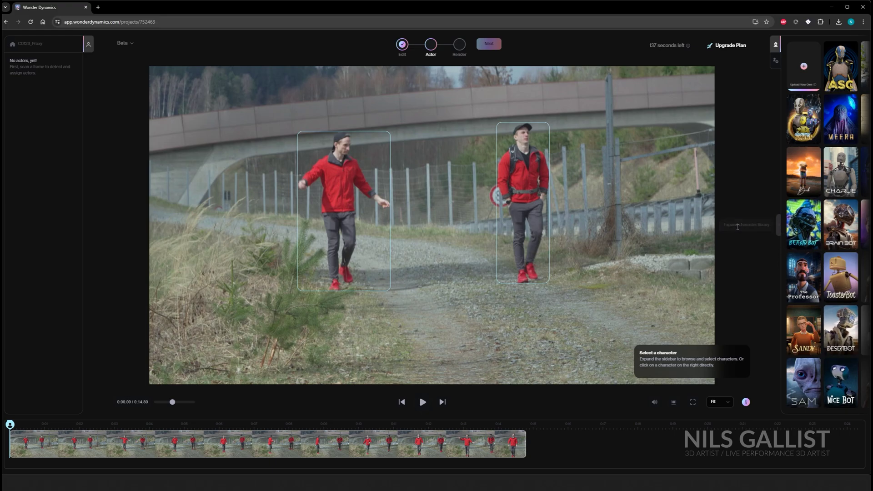
Check Desertbot in the character library, then assign Desert Bot to the left walking man.
click(781, 227)
click(657, 287)
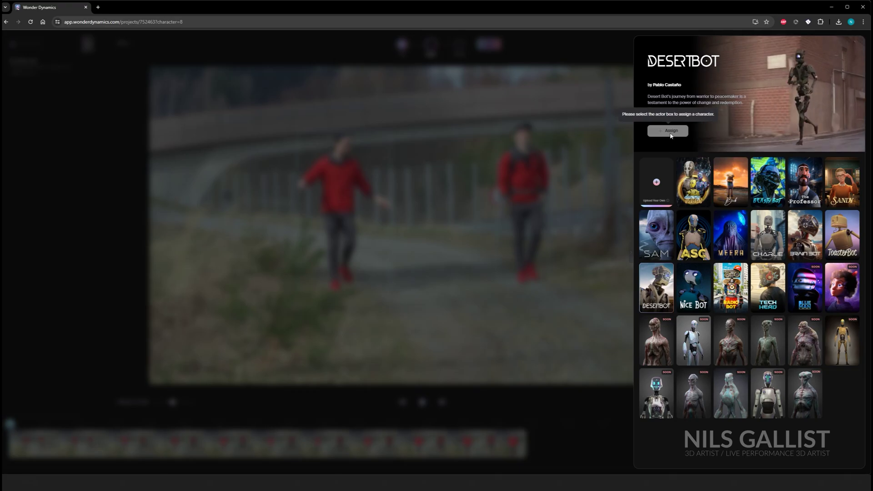
click(618, 230)
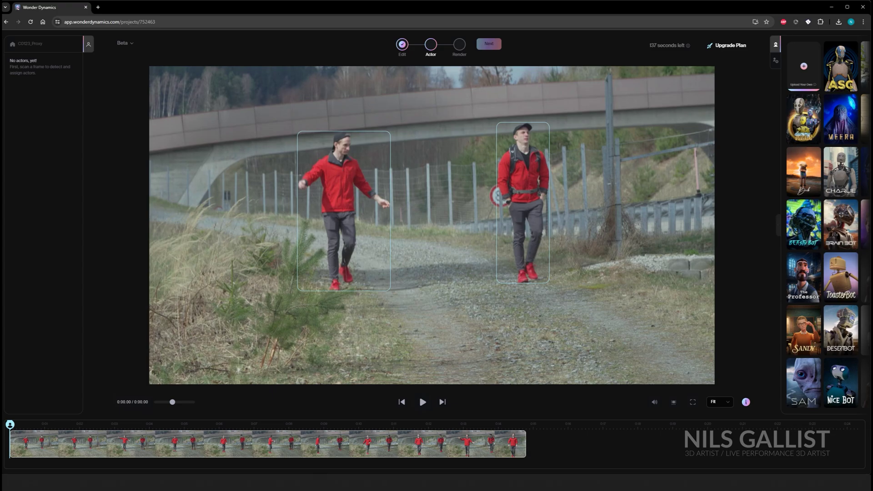
drag(841, 329, 352, 206)
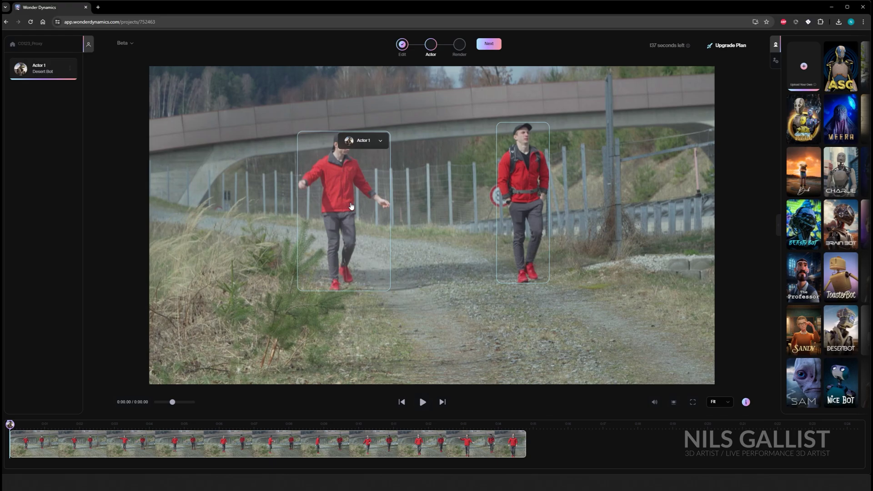
Render at 1080p with the Camera Track export enabled, and start processing.
click(493, 47)
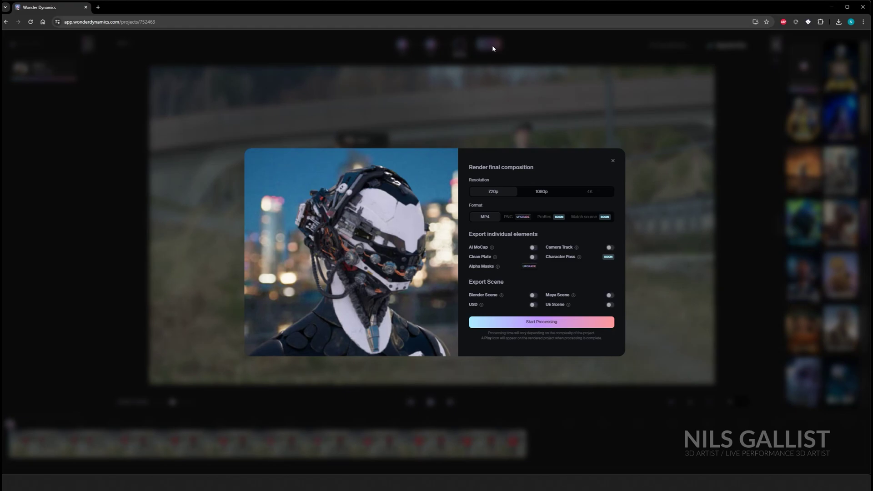
click(541, 195)
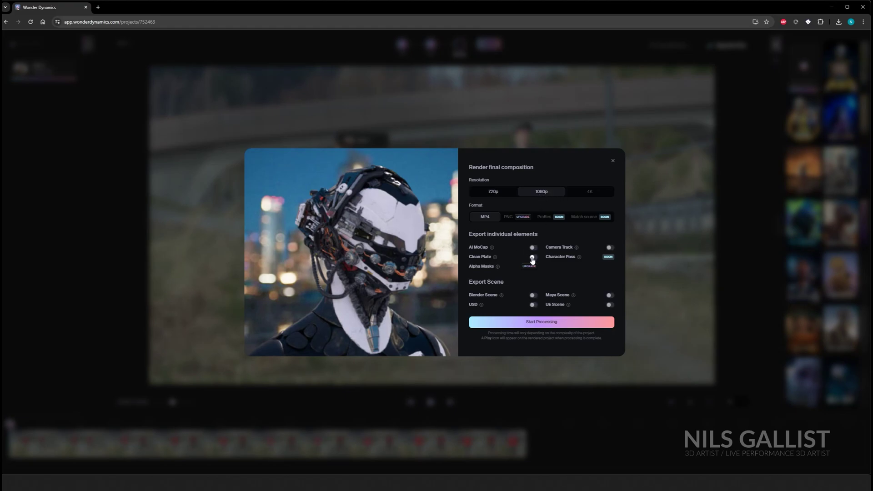
click(610, 249)
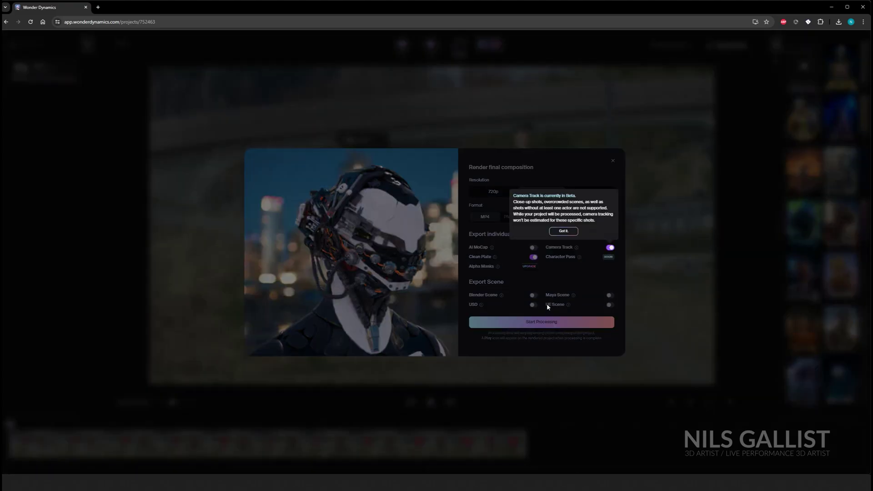
click(562, 232)
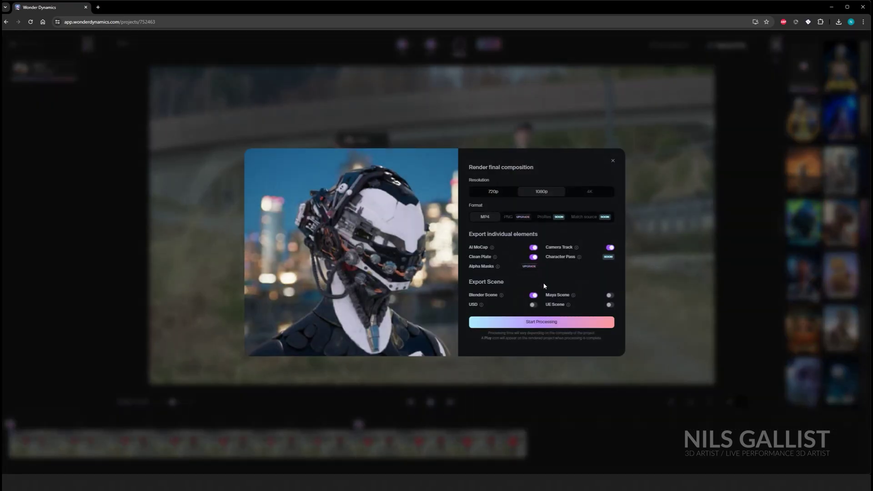
click(549, 323)
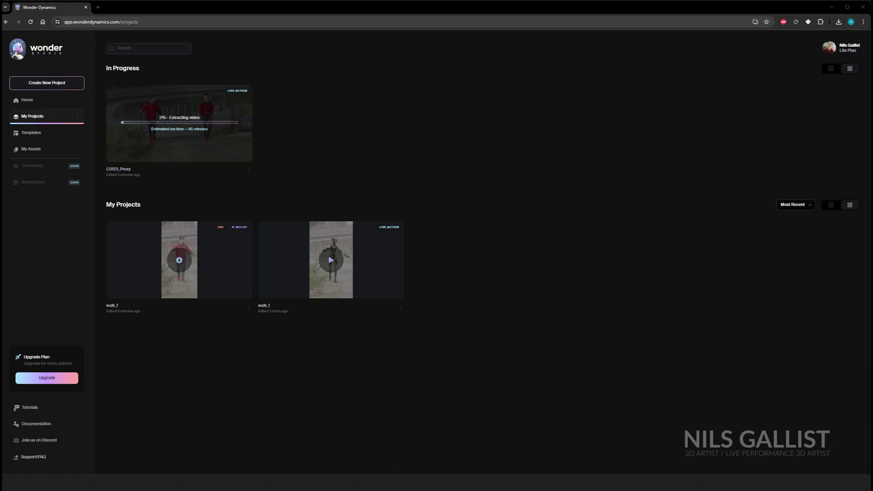
Open the finished C0123_Proxy project, play the robot preview, and download the clean plates zip.
click(176, 124)
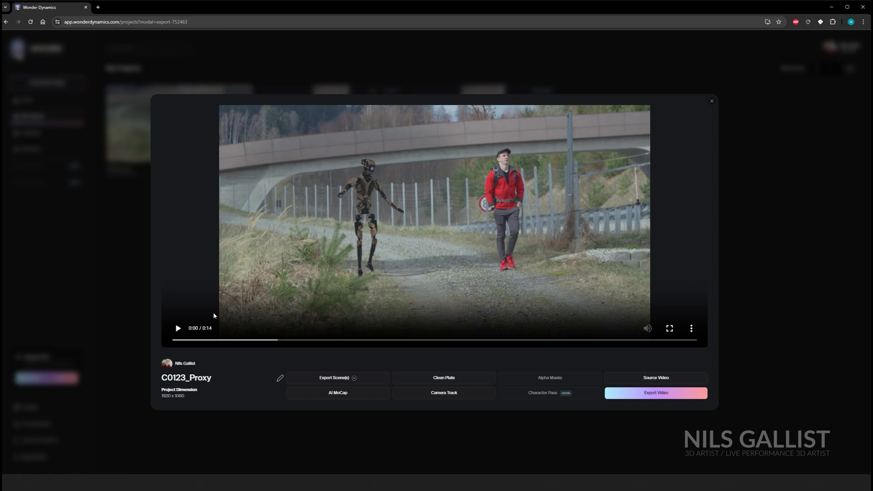
click(175, 329)
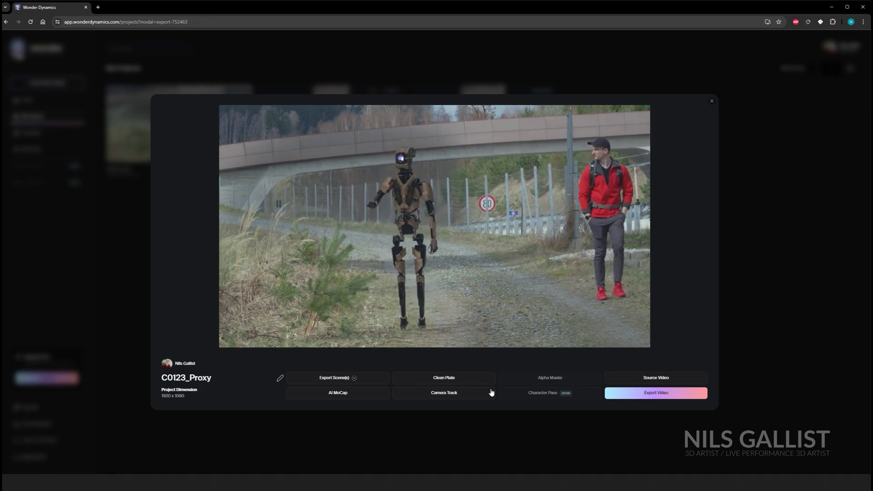
click(353, 380)
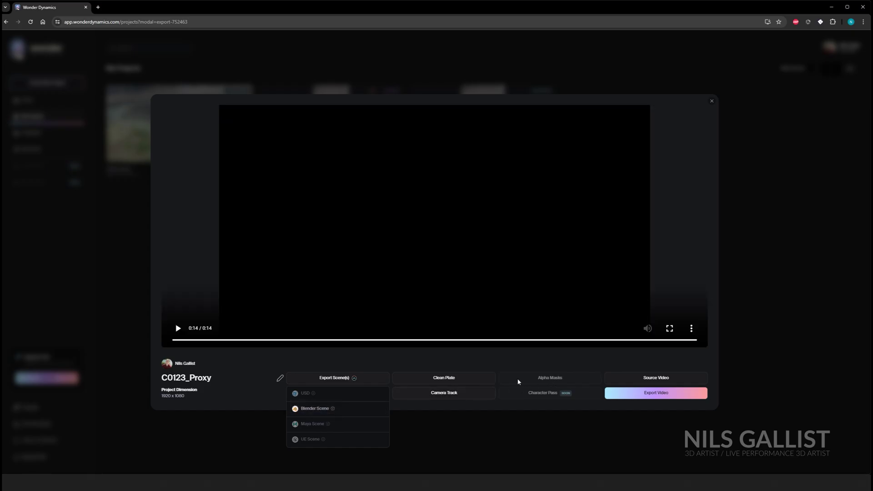
click(450, 380)
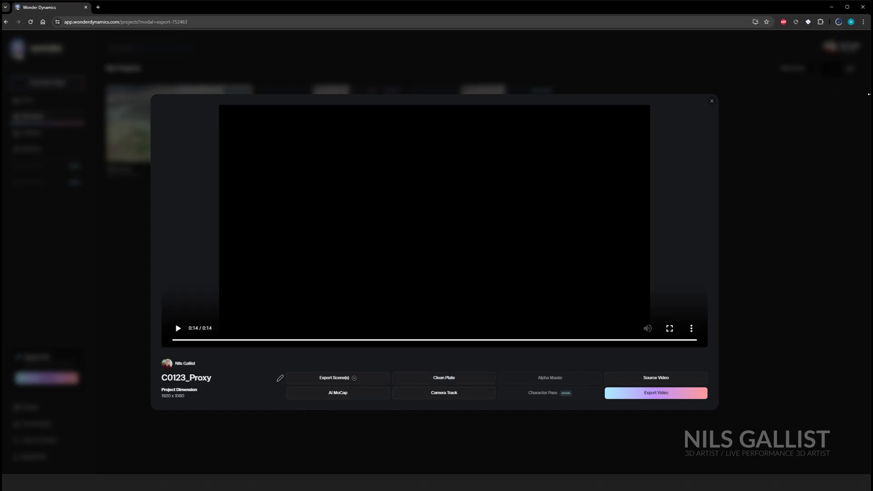
click(839, 22)
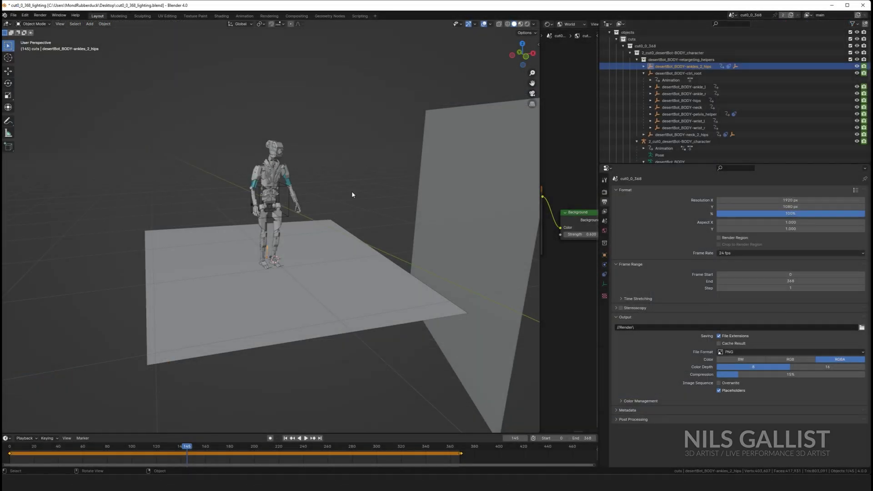
View the Desert Bot through the scene camera, scrub the animation, and switch to Rendered shading.
key(KP_0)
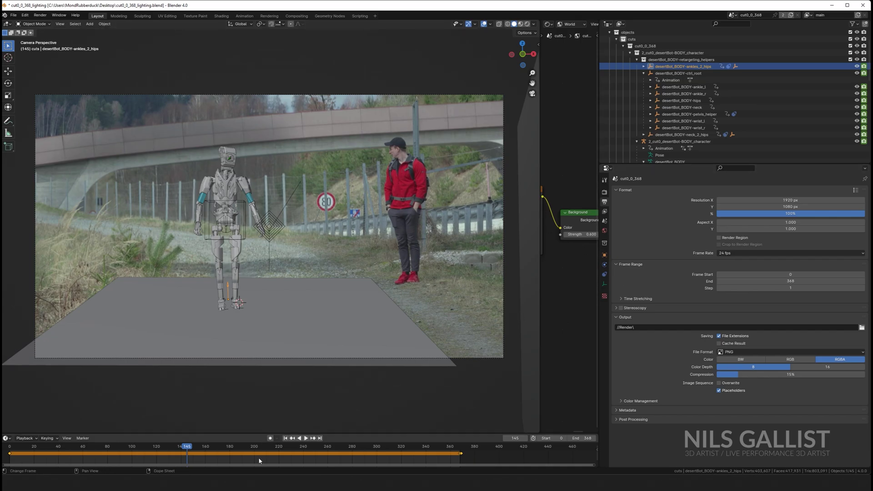
drag(194, 448, 228, 452)
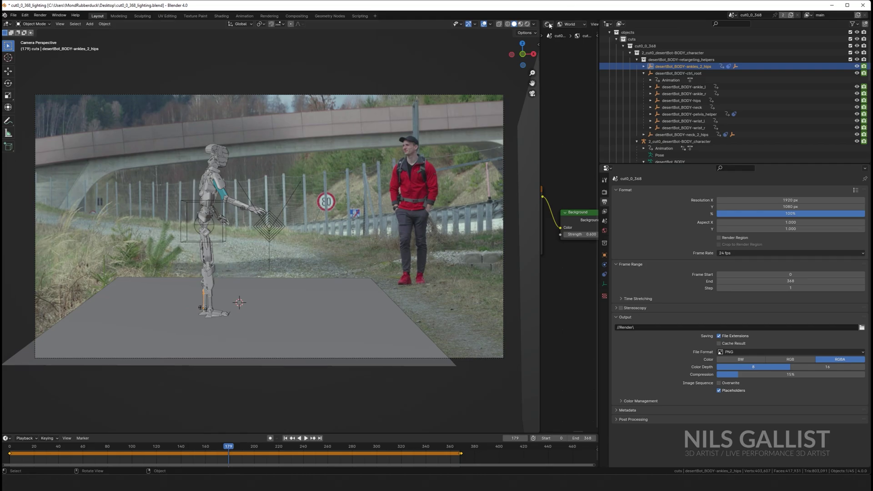
click(527, 24)
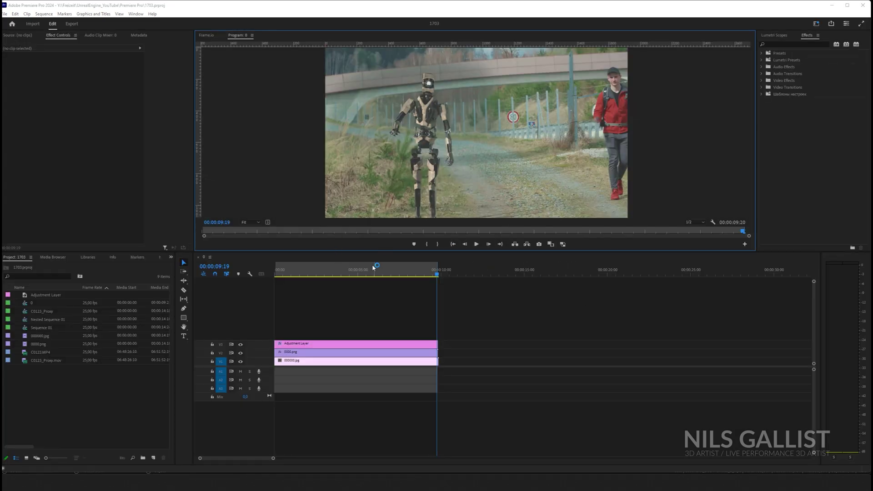
Rewind, enlarge the program monitor, disable the adjustment layer, and select the 0000.png robot clip.
drag(369, 273, 276, 273)
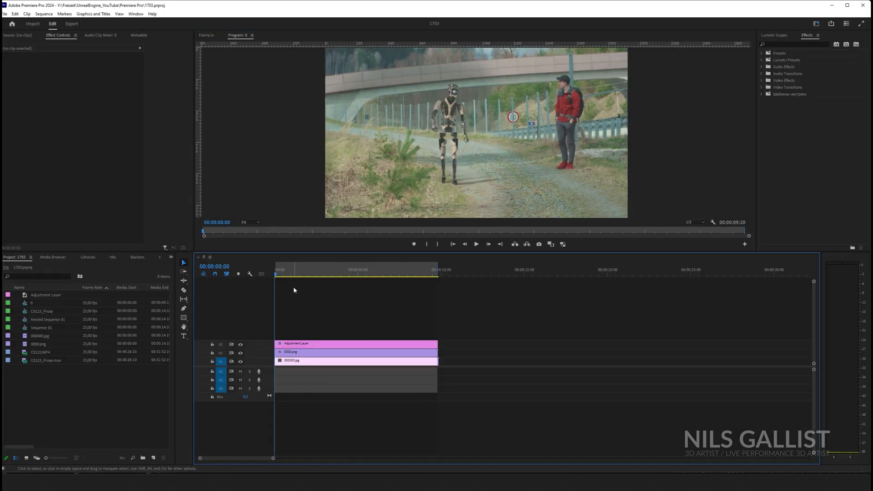
drag(357, 252, 358, 335)
click(239, 387)
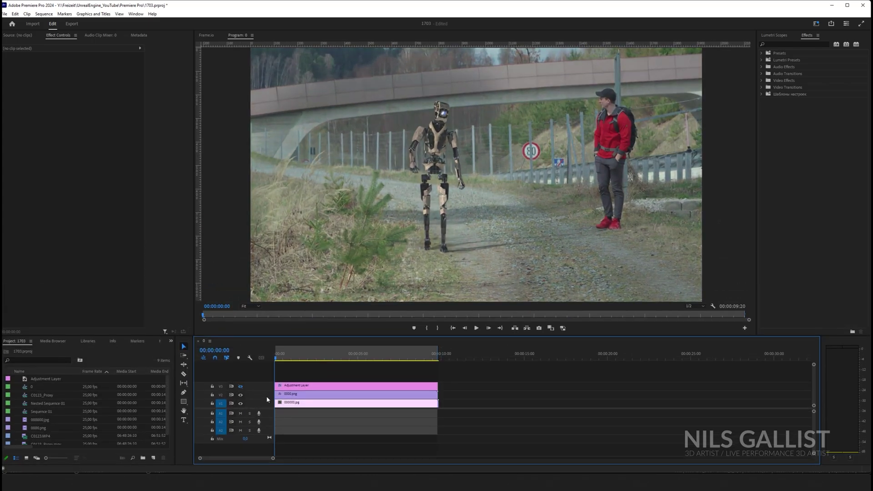
click(279, 396)
click(241, 395)
click(241, 395)
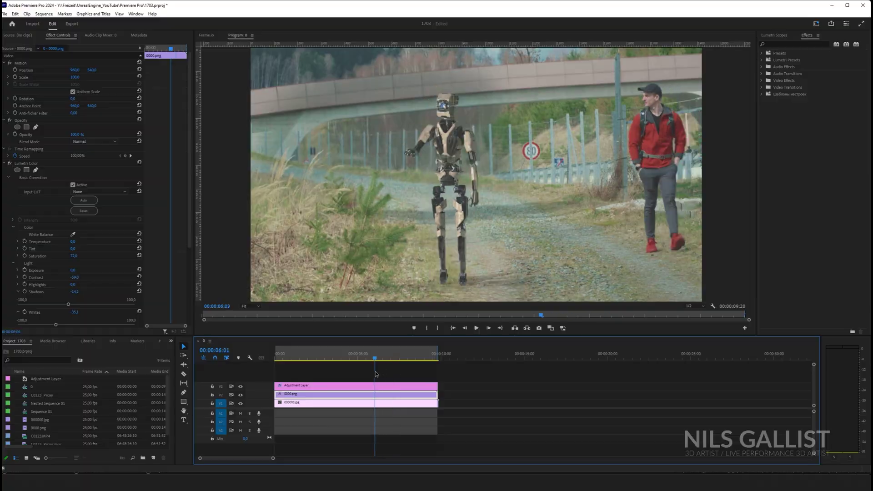
mouse_move(329, 377)
mouse_down()
mouse_move(432, 369)
mouse_move(319, 380)
mouse_up()
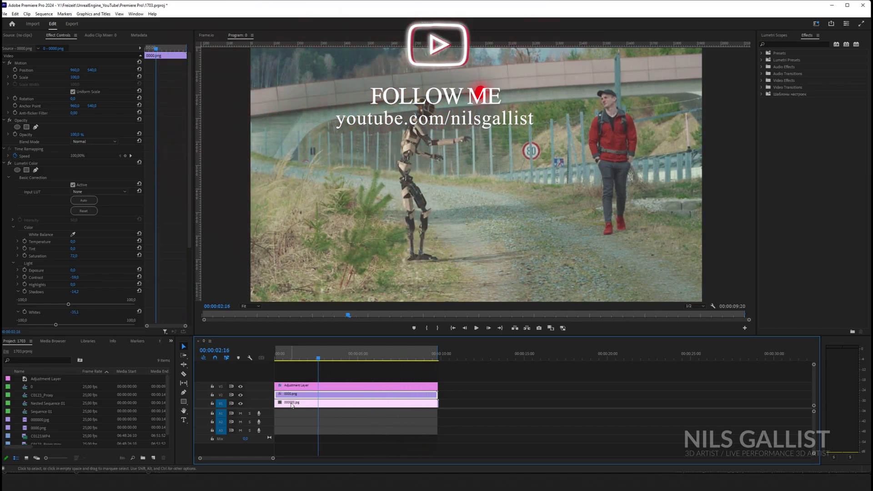
click(292, 404)
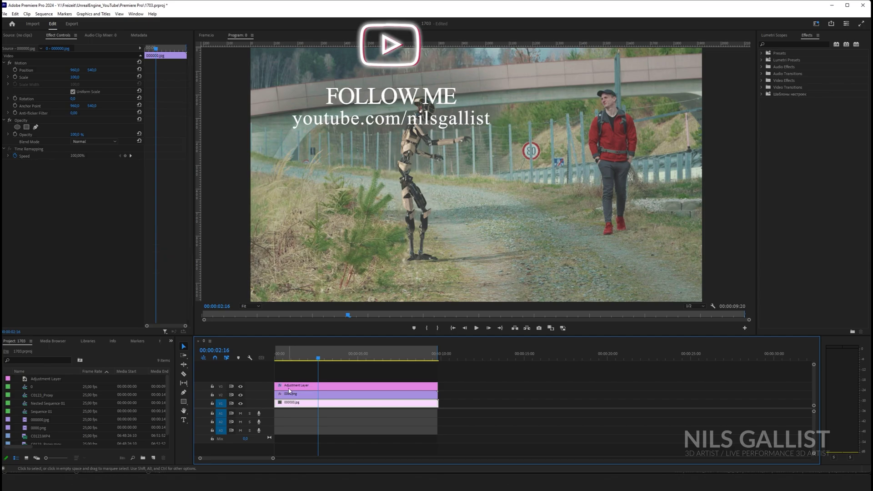
click(241, 404)
click(241, 404)
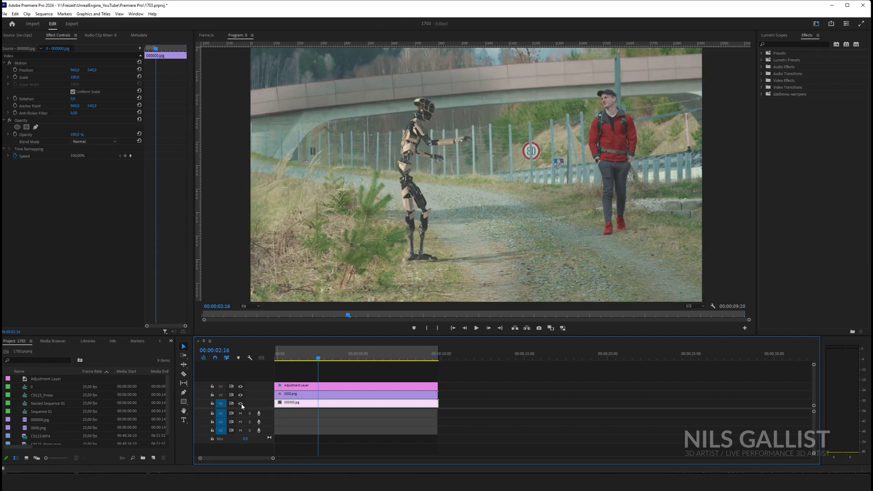